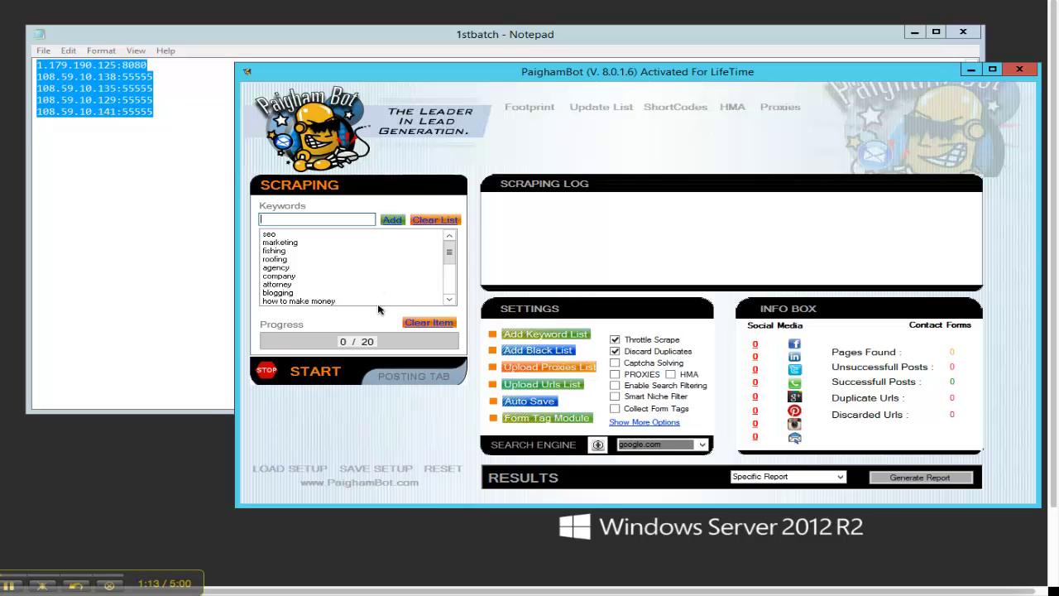
Load the proxy list from 1stbatch.txt on the Desktop and enable proxies with the Scraping Only option.
{"action": "left_click", "coordinate": [565, 372]}
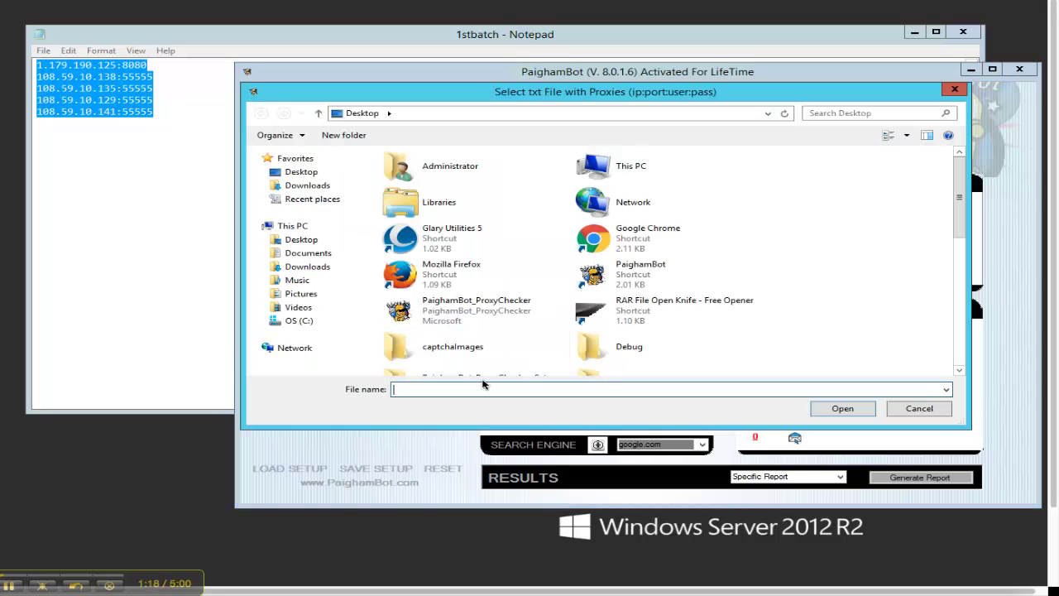
{"action": "type", "text": "1s"}
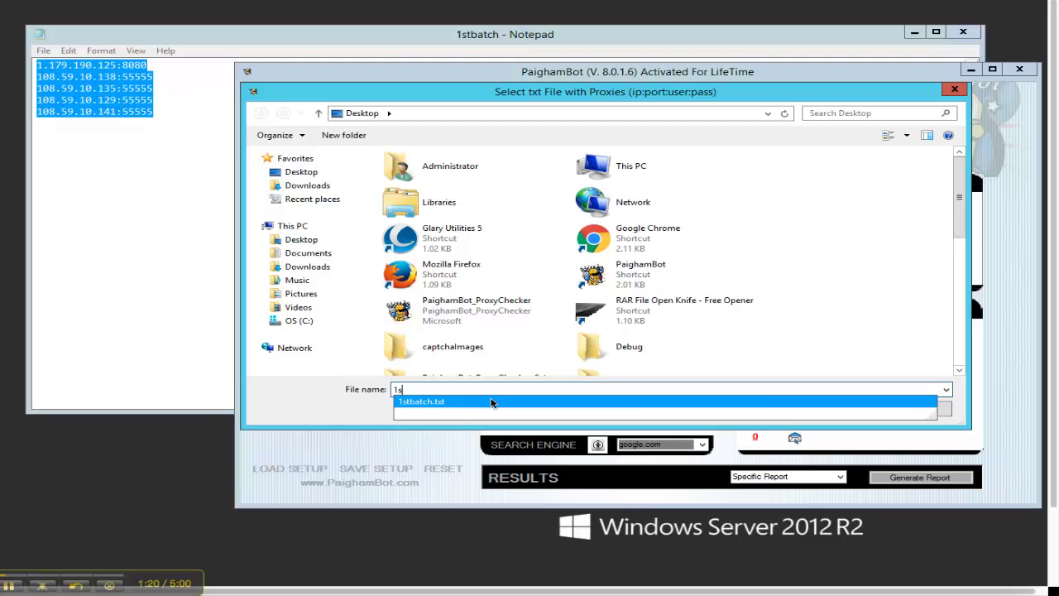
{"action": "left_click", "coordinate": [492, 402]}
{"action": "left_click", "coordinate": [840, 408]}
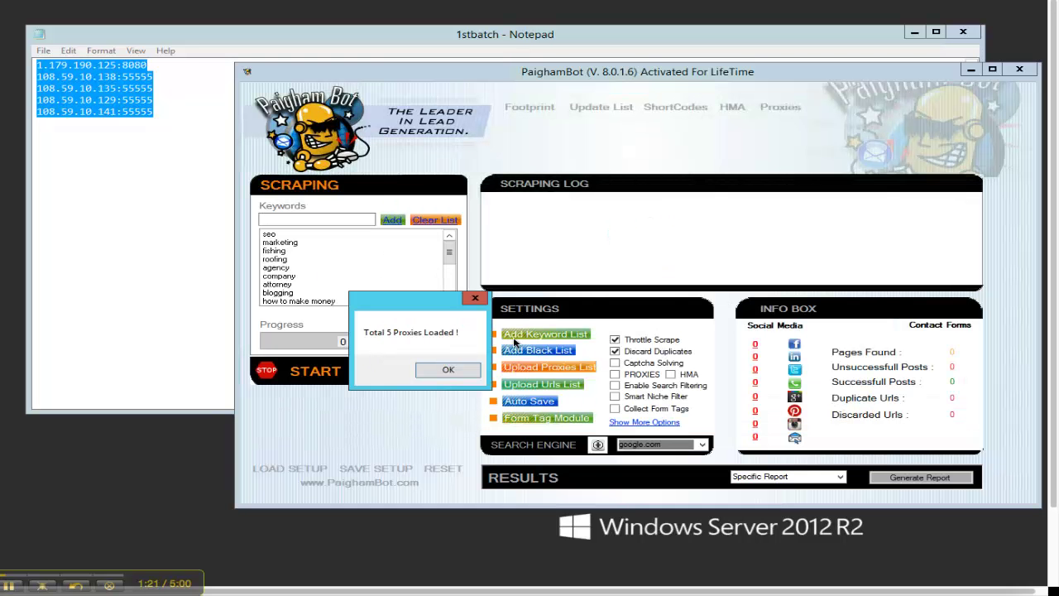
{"action": "left_click", "coordinate": [447, 370]}
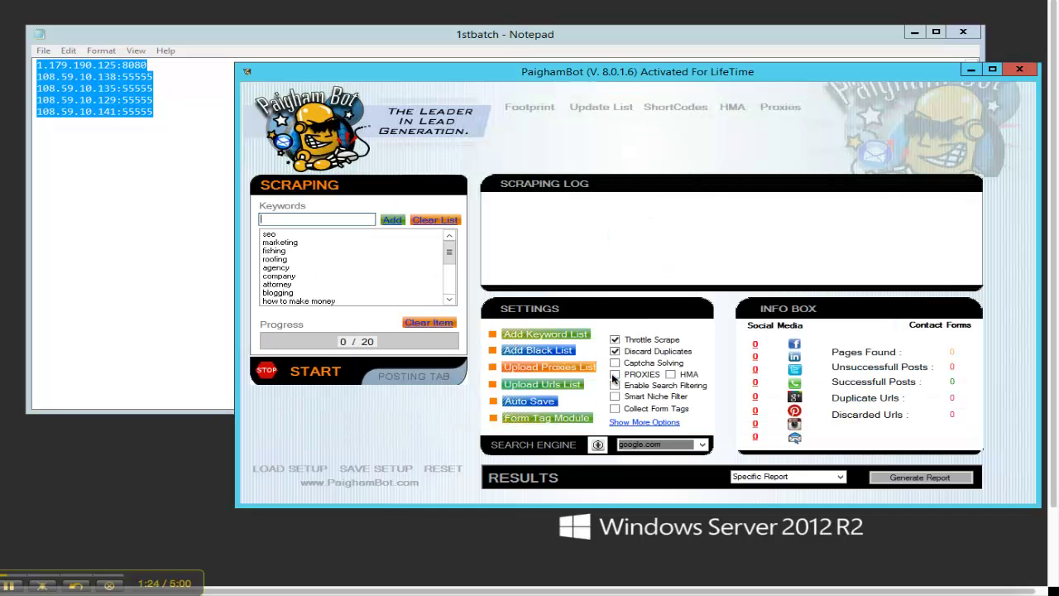
{"action": "left_click", "coordinate": [615, 374]}
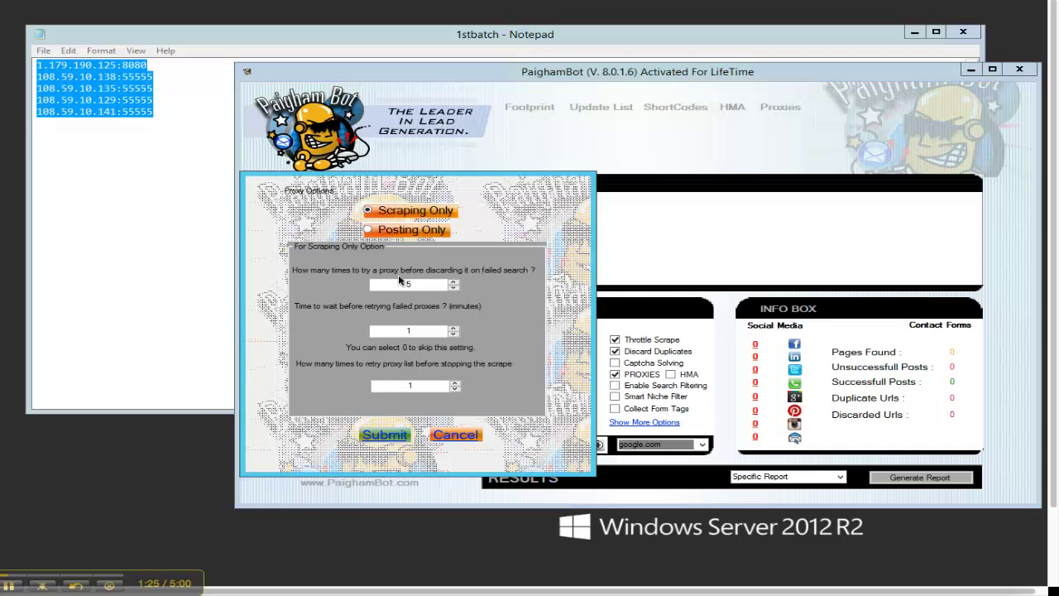
{"action": "left_click", "coordinate": [386, 436]}
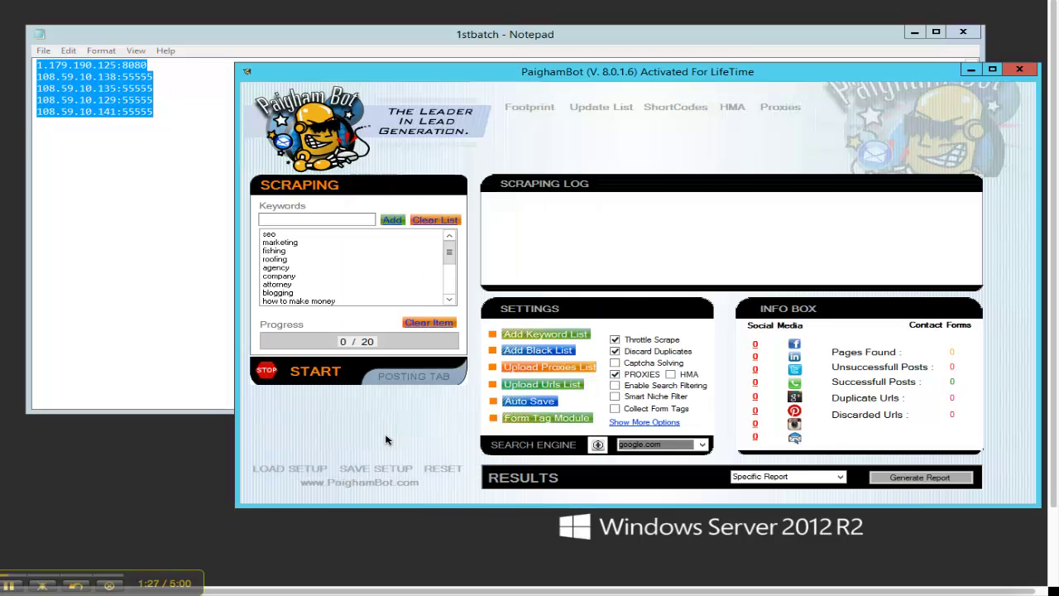
Turn off Throttle Scrape and enable manual solving of Google captchas in the additional settings.
{"action": "left_click", "coordinate": [615, 341]}
{"action": "left_click", "coordinate": [488, 376]}
{"action": "left_click", "coordinate": [660, 423]}
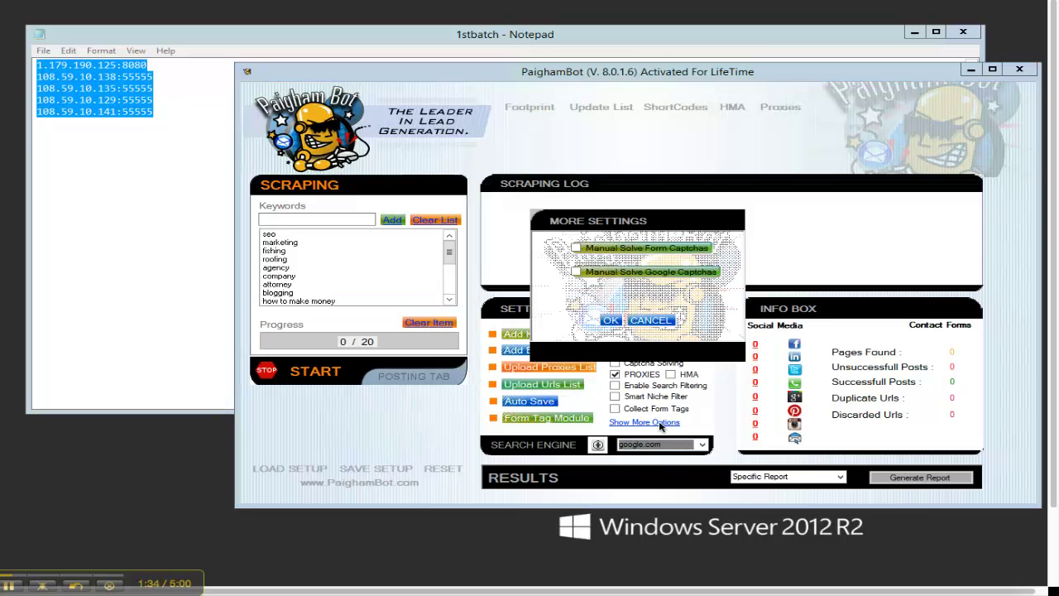
{"action": "left_click", "coordinate": [576, 273]}
{"action": "left_click", "coordinate": [611, 321]}
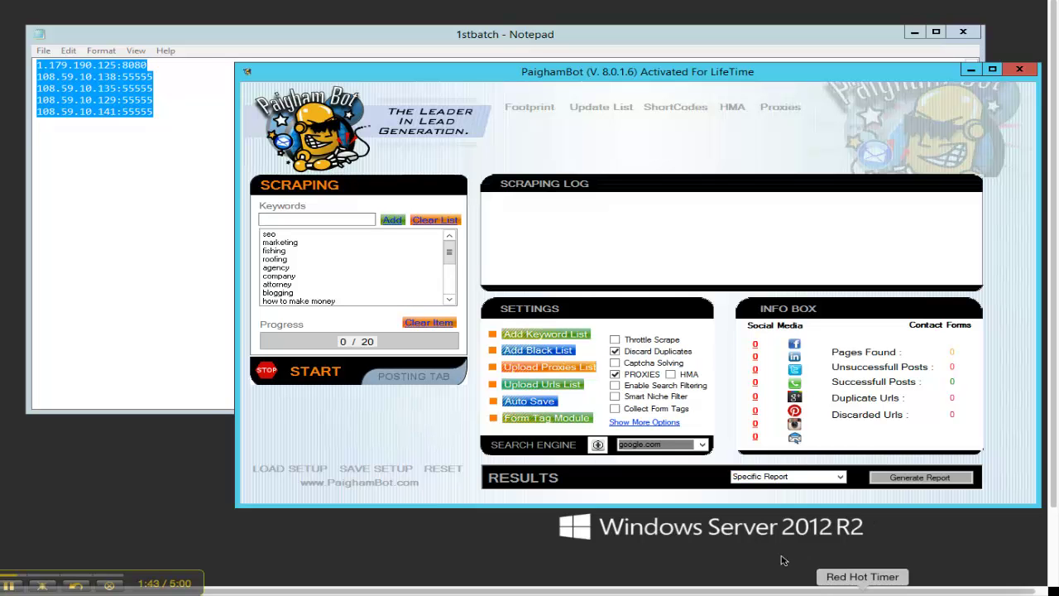
Start scraping for contact pages with the loaded keyword list.
{"action": "left_click", "coordinate": [323, 373]}
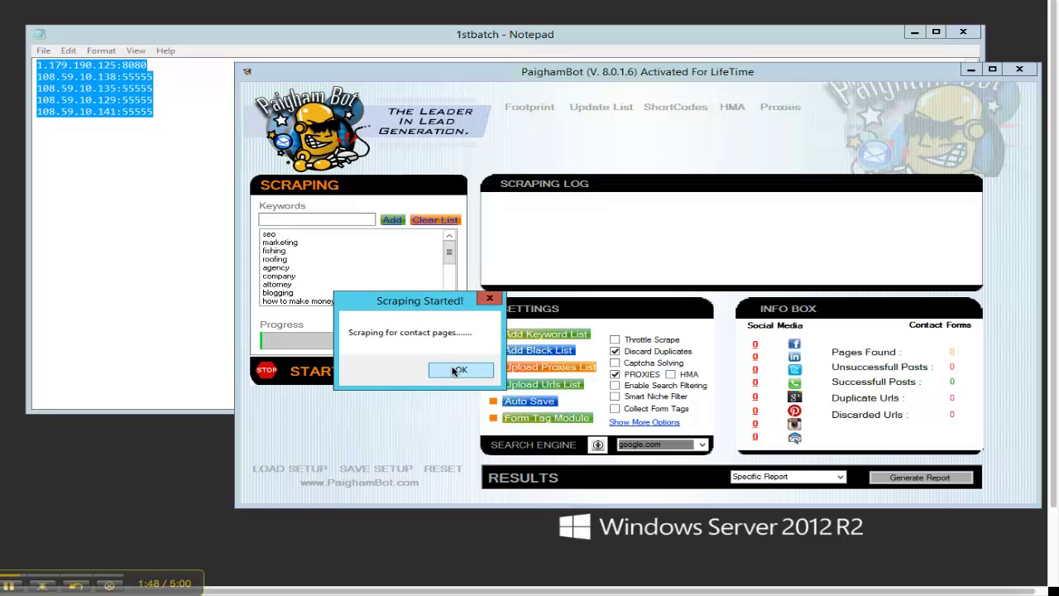
{"action": "left_click", "coordinate": [457, 371]}
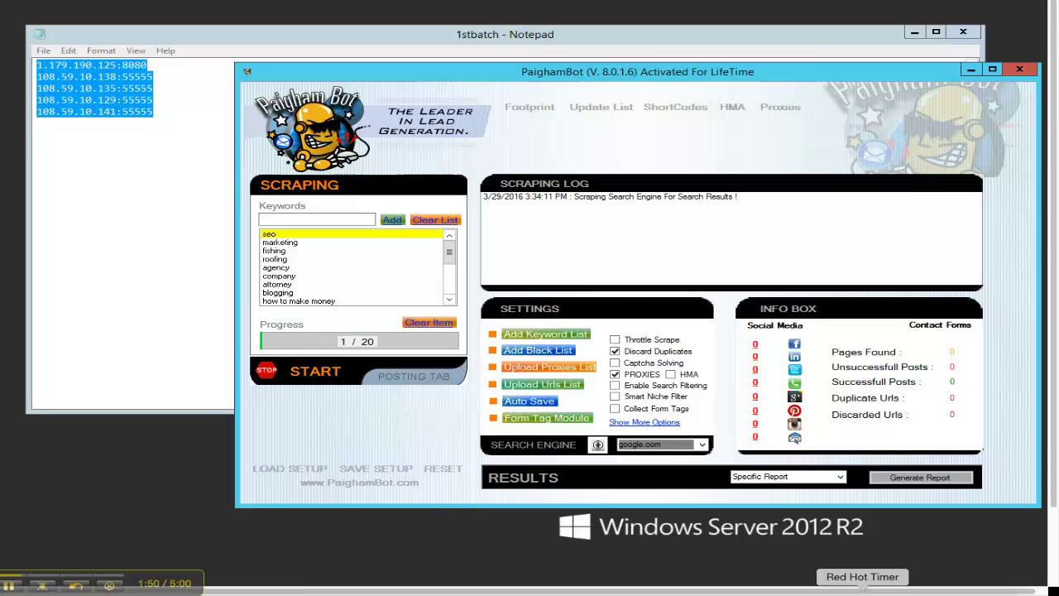
{"action": "left_click", "coordinate": [862, 589]}
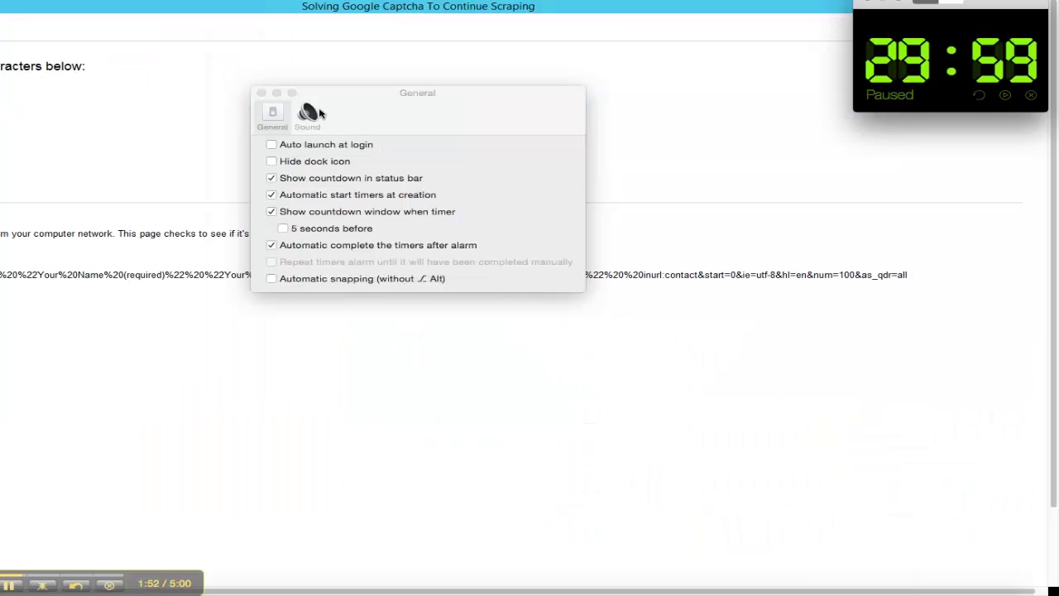
{"action": "left_click", "coordinate": [180, 93]}
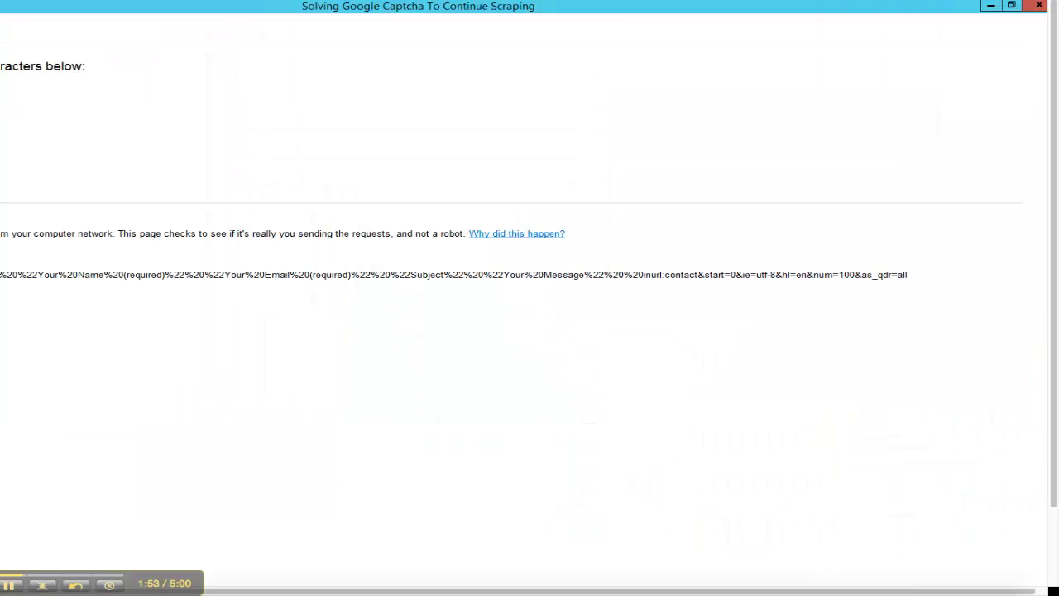
Bring the Google captcha window fully into view and submit the characters shown in its image.
{"action": "double_click", "coordinate": [241, 12]}
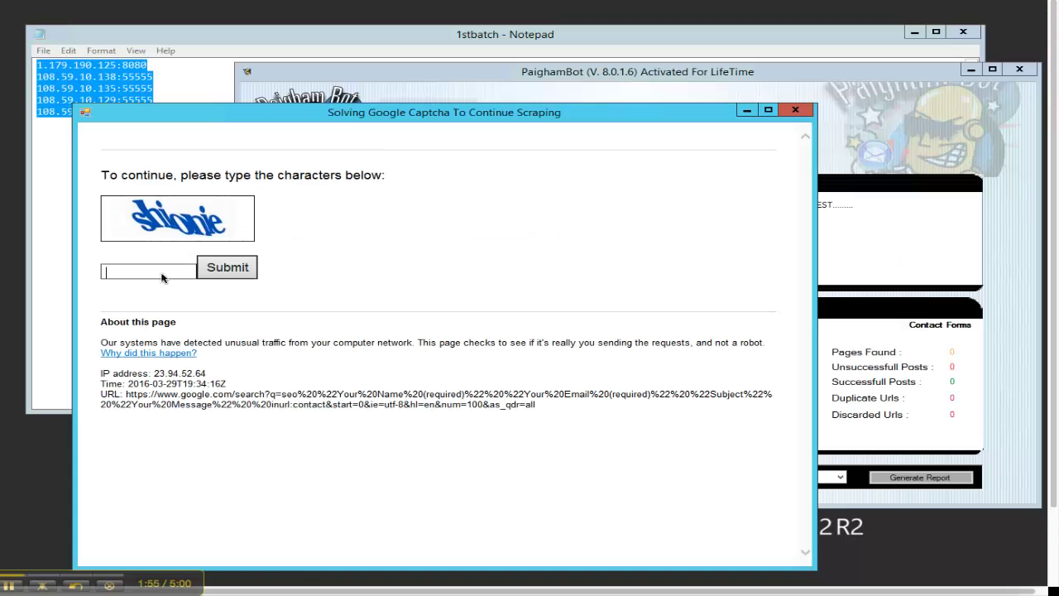
{"action": "type", "text": "shion"}
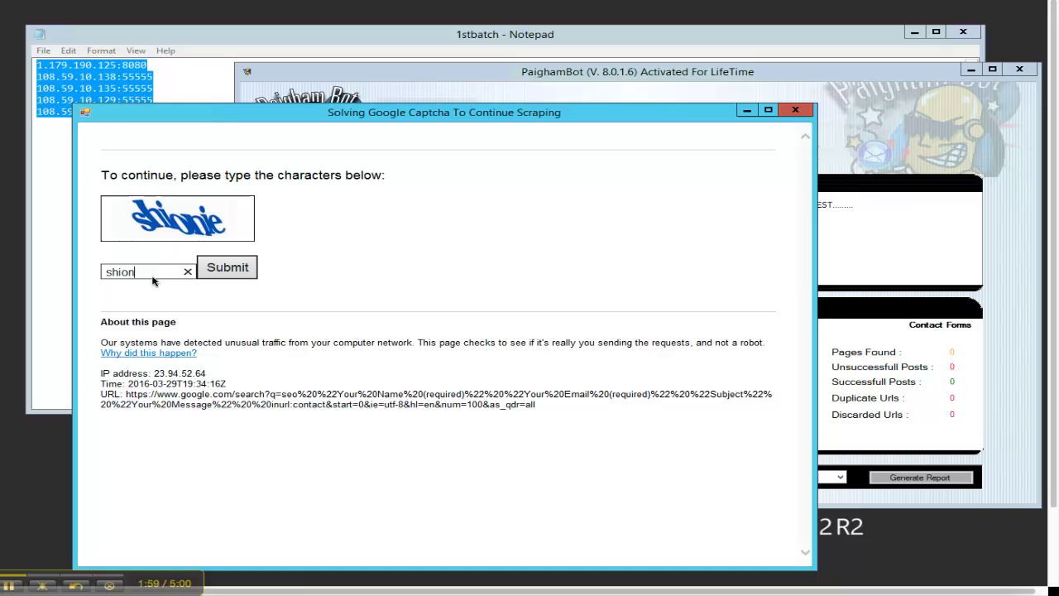
{"action": "type", "text": "ie"}
{"action": "key", "text": "Return"}
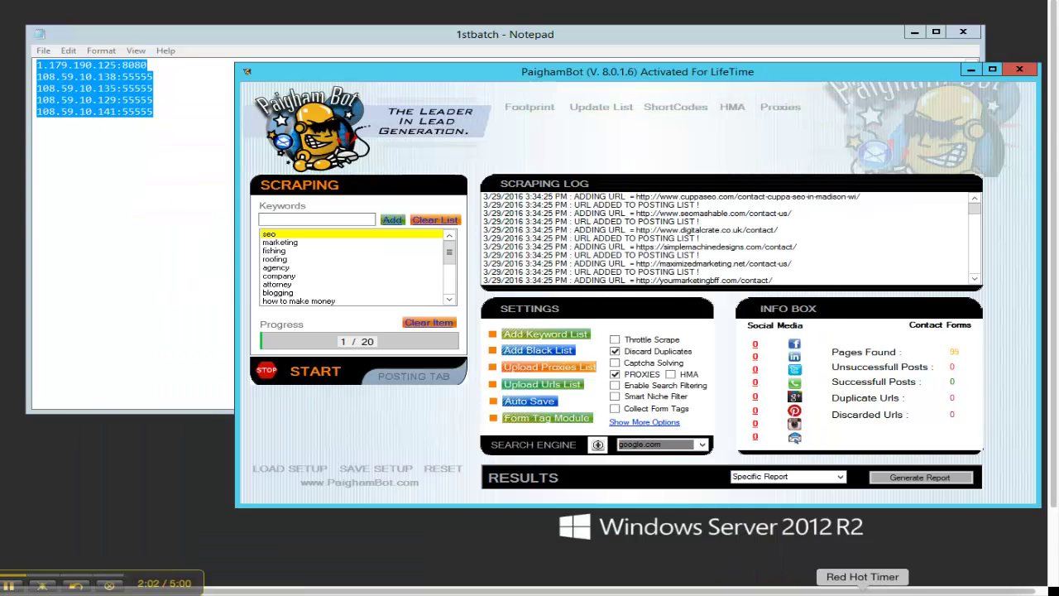
Switch to Red Hot Timer, close its General preferences and start the paused countdown.
{"action": "left_click", "coordinate": [862, 583]}
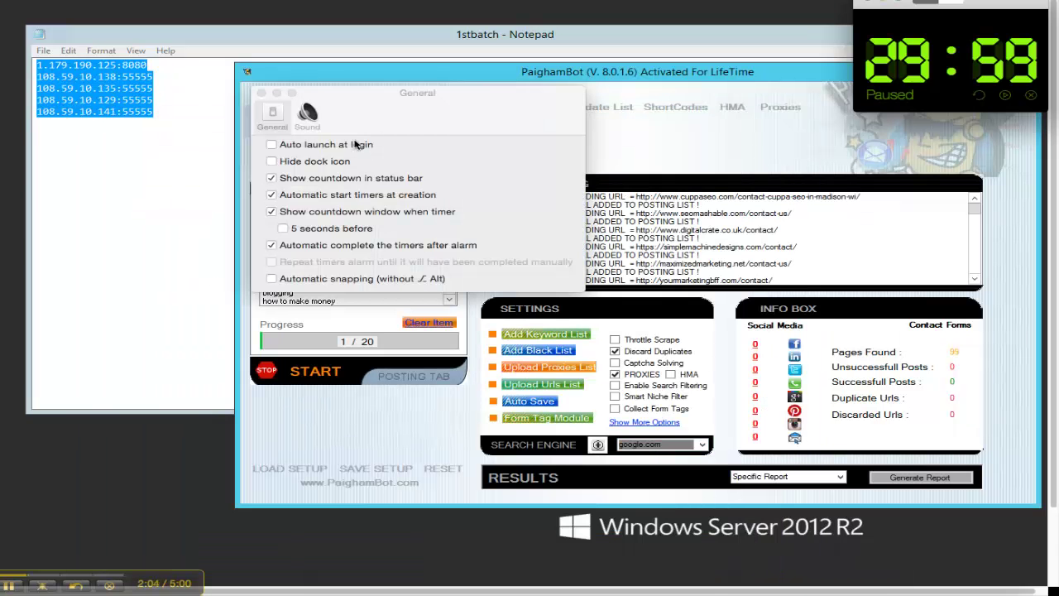
{"action": "left_click", "coordinate": [443, 75]}
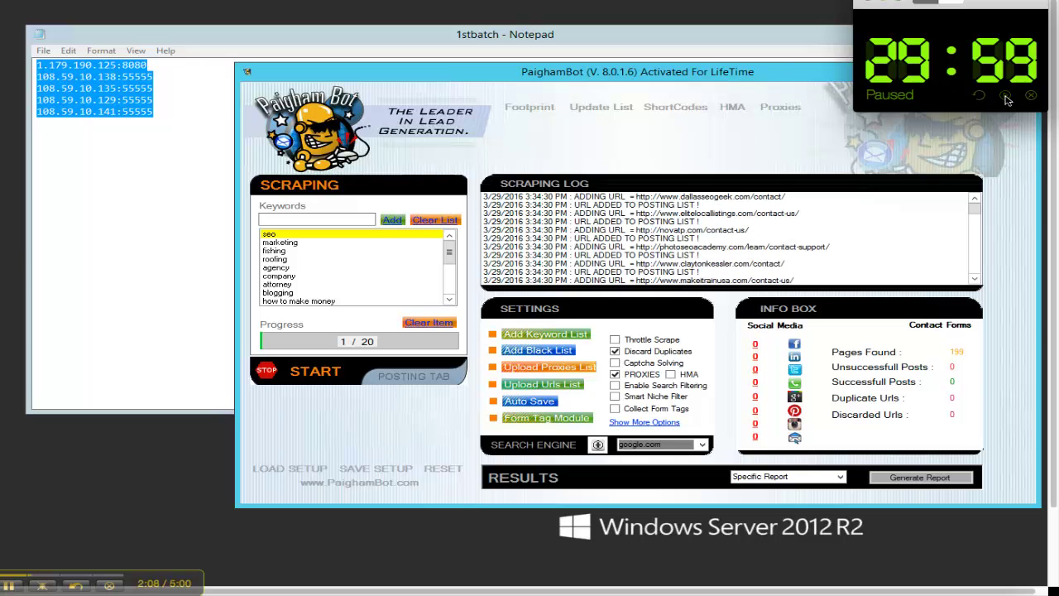
{"action": "left_click", "coordinate": [1005, 97]}
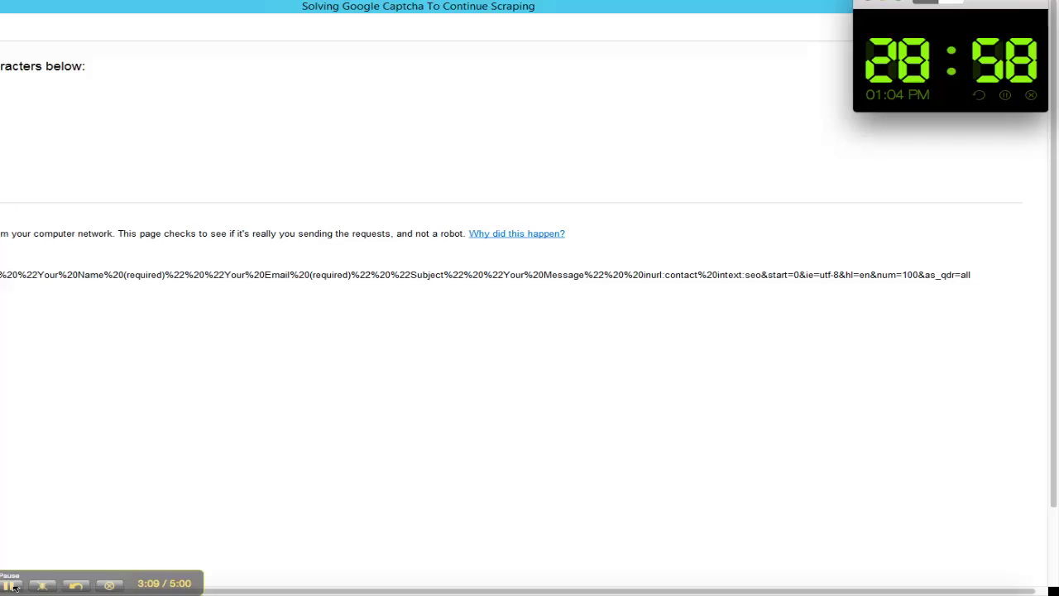
Move the new Google captcha window into view and submit its characters to continue the seo search.
{"action": "left_click_drag", "start_coordinate": [395, 11], "coordinate": [653, 123]}
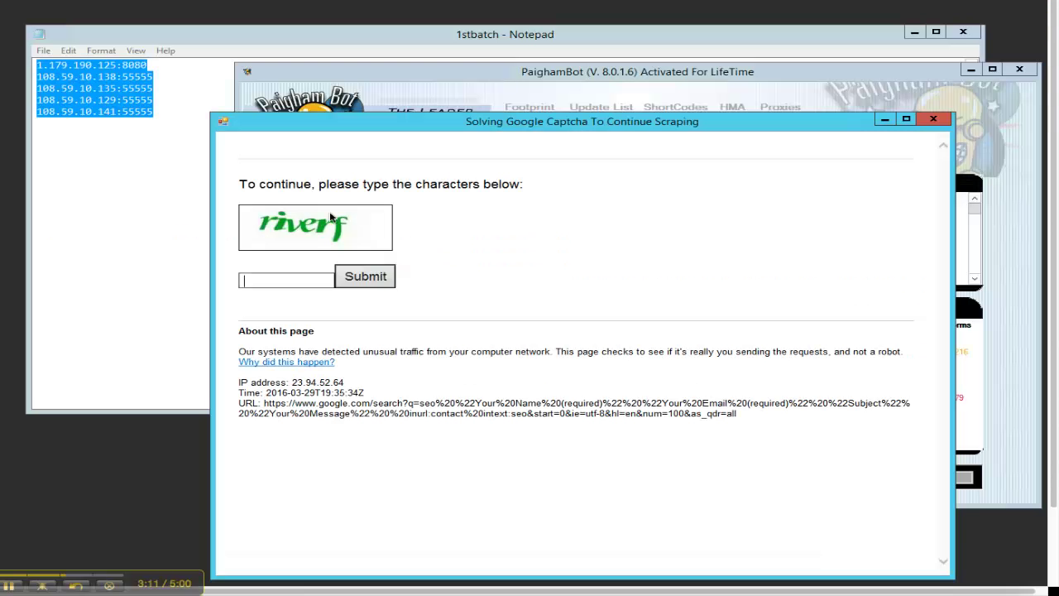
{"action": "type", "text": "riverf"}
{"action": "key", "text": "Return"}
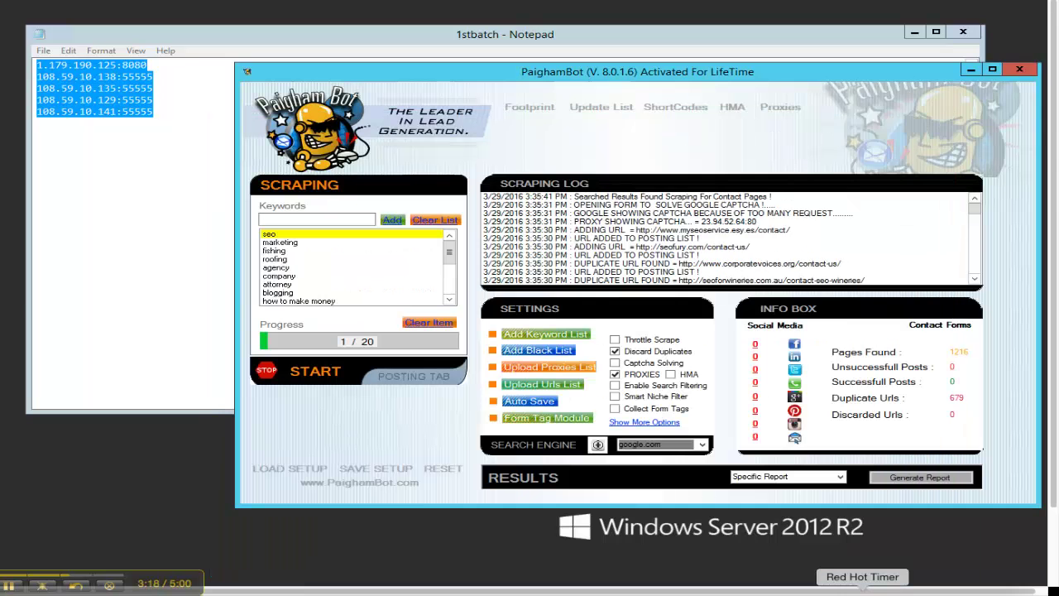
Submit the Google captcha's characters to continue the marketing search.
{"action": "left_click", "coordinate": [862, 577]}
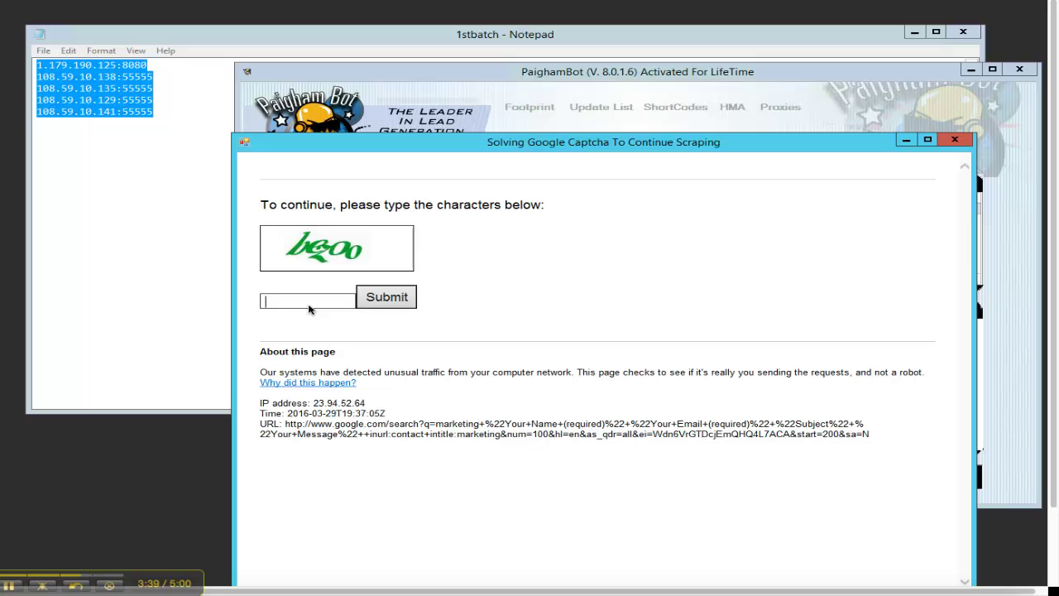
{"action": "type", "text": "bezoo"}
{"action": "left_click", "coordinate": [386, 294]}
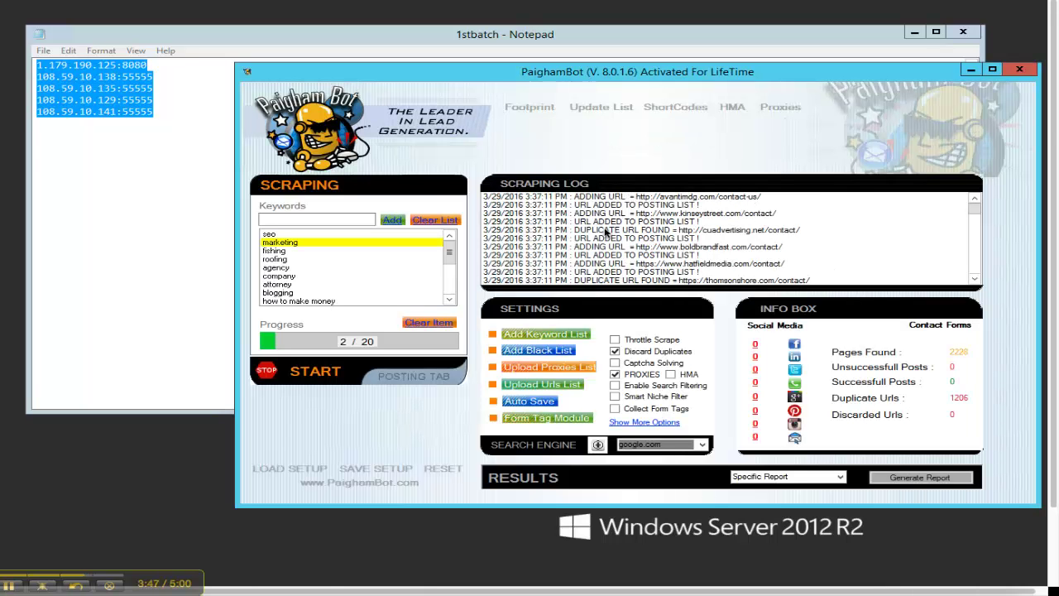
Submit the Google captcha's characters for the blogging search and dismiss the notice once the whole scrape is complete.
{"action": "left_click", "coordinate": [862, 589]}
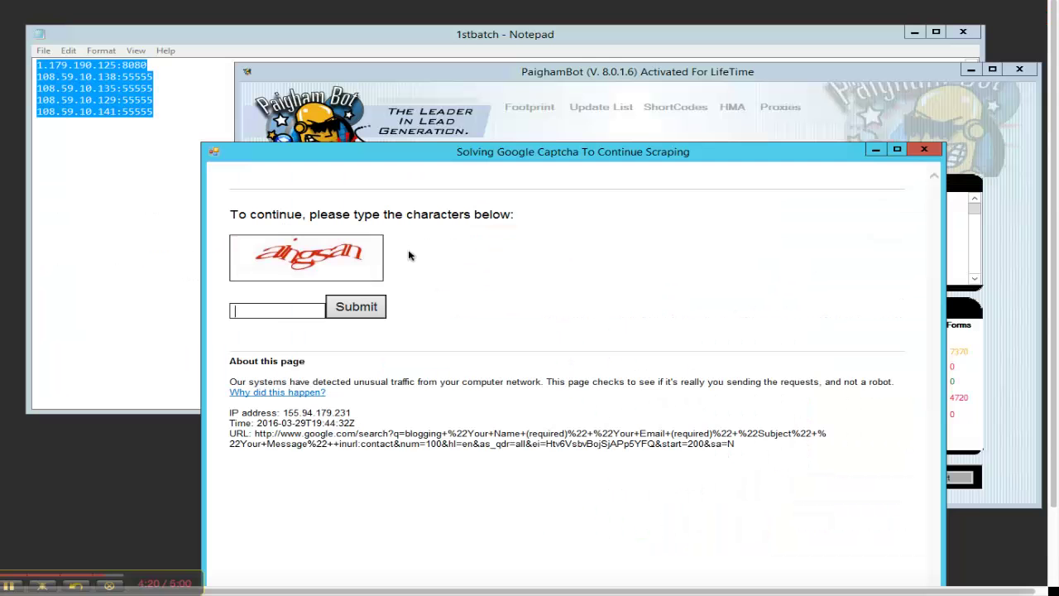
{"action": "left_click", "coordinate": [271, 312]}
{"action": "type", "text": "aingsan"}
{"action": "key", "text": "Return"}
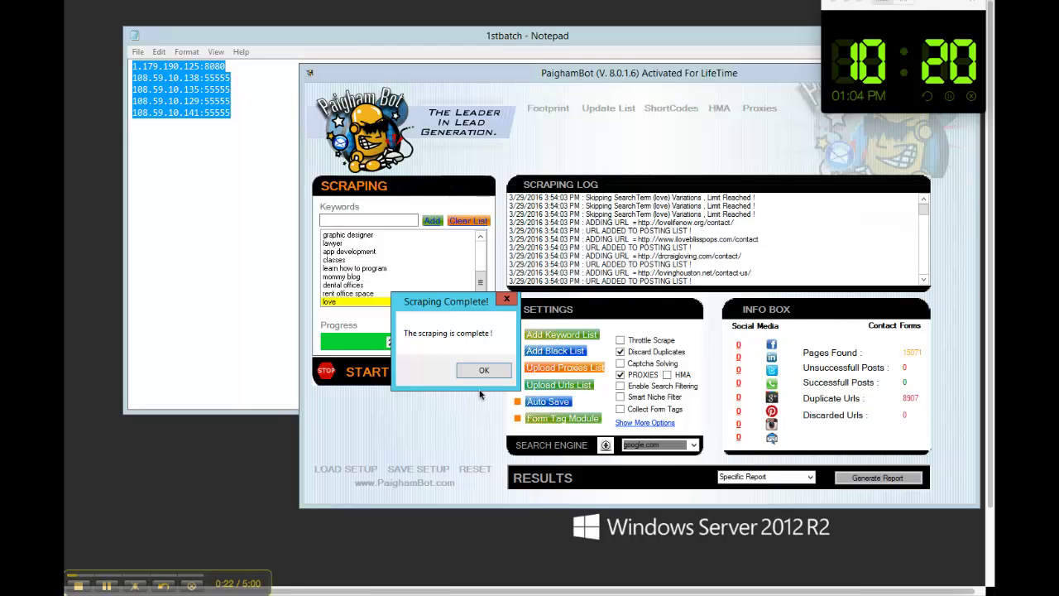
{"action": "left_click", "coordinate": [482, 370]}
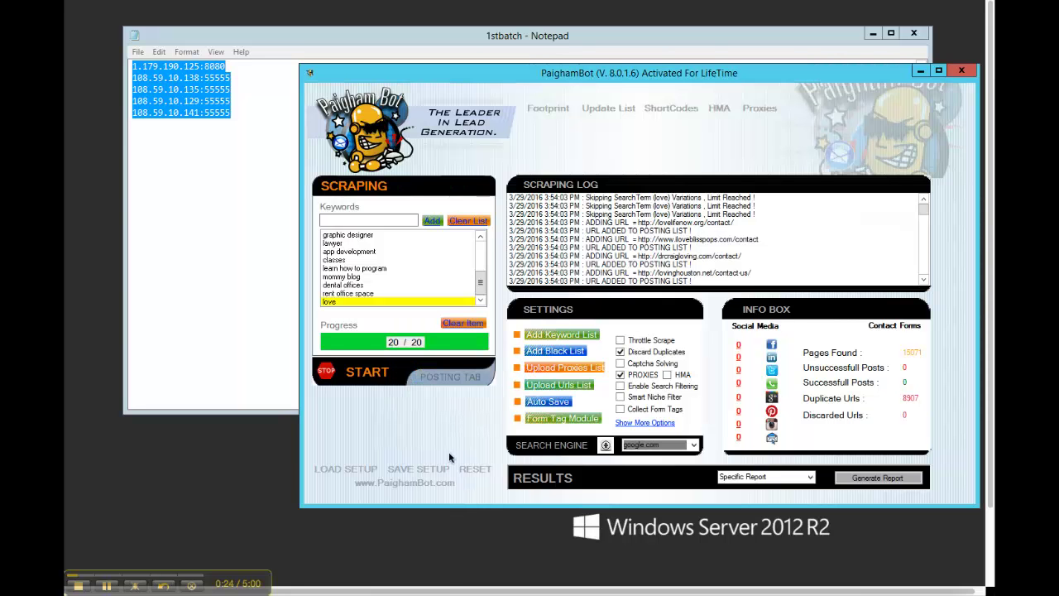